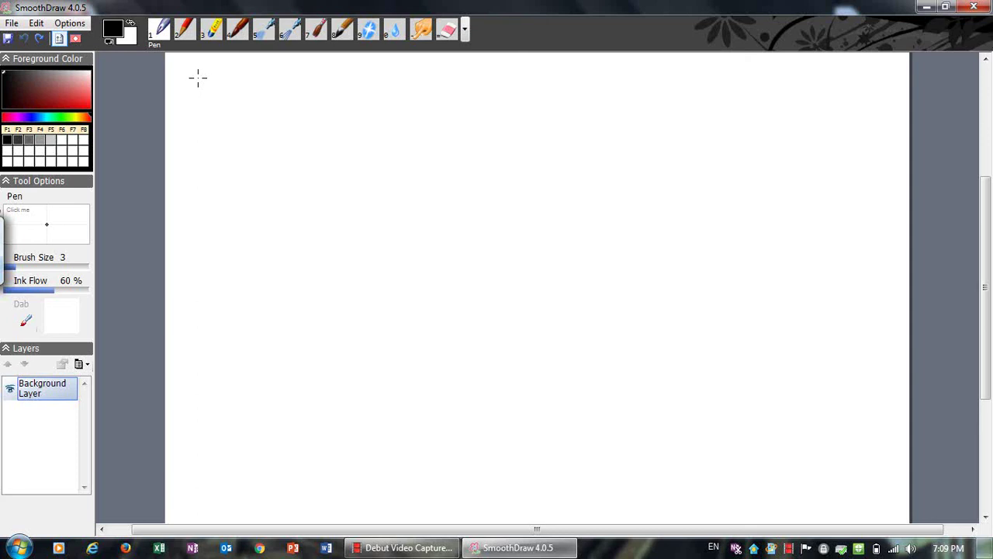
Step: Handwrite the title 'Adding positive integers' with a plus sign below it
mouse_move(193, 104)
left_mouse_down()
mouse_move(250, 72)
mouse_move(268, 88)
mouse_move(256, 118)
left_mouse_up()
mouse_move(316, 91)
left_mouse_down()
mouse_move(353, 81)
mouse_move(373, 94)
mouse_move(471, 82)
mouse_move(466, 112)
mouse_move(497, 91)
mouse_move(502, 99)
left_mouse_up()
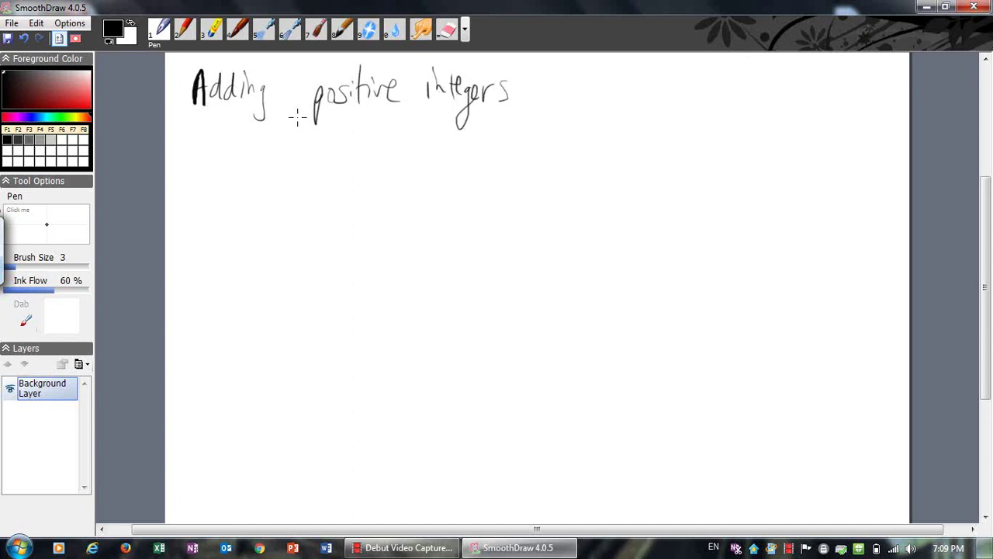
mouse_move(219, 124)
left_mouse_down()
mouse_move(220, 144)
mouse_move(229, 134)
left_mouse_up()
Step: Write the examples 3 and -21 and the label 'whole number'
mouse_move(340, 127)
left_mouse_down()
mouse_move(338, 147)
mouse_move(393, 139)
left_mouse_up()
left_click_drag(337, 176, 374, 188)
mouse_move(377, 168)
left_mouse_down()
mouse_move(377, 189)
mouse_move(347, 196)
mouse_move(387, 190)
left_mouse_up()
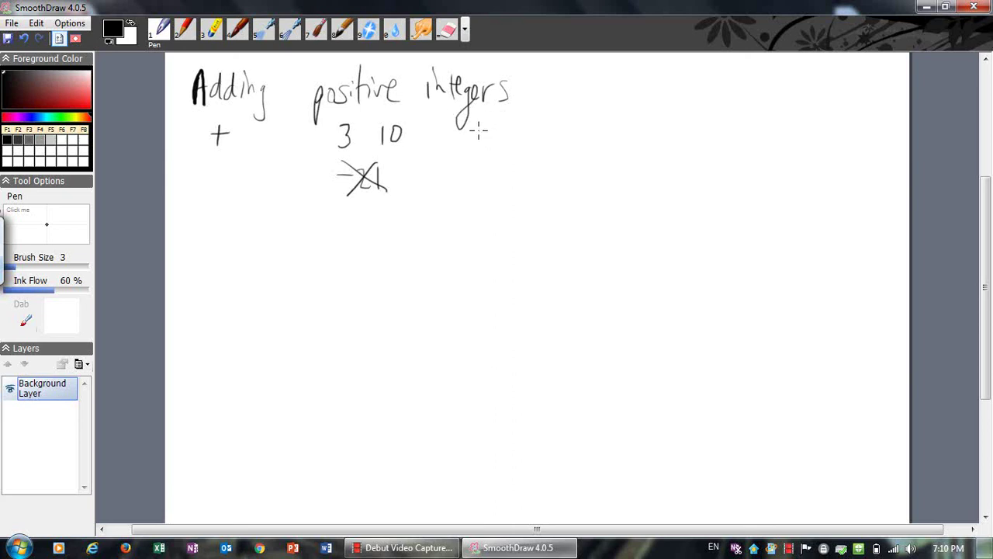
left_click_drag(477, 130, 501, 143)
left_click_drag(506, 136, 514, 139)
mouse_move(516, 111)
left_mouse_down()
mouse_move(518, 138)
mouse_move(599, 137)
left_mouse_up()
left_click_drag(602, 132, 618, 124)
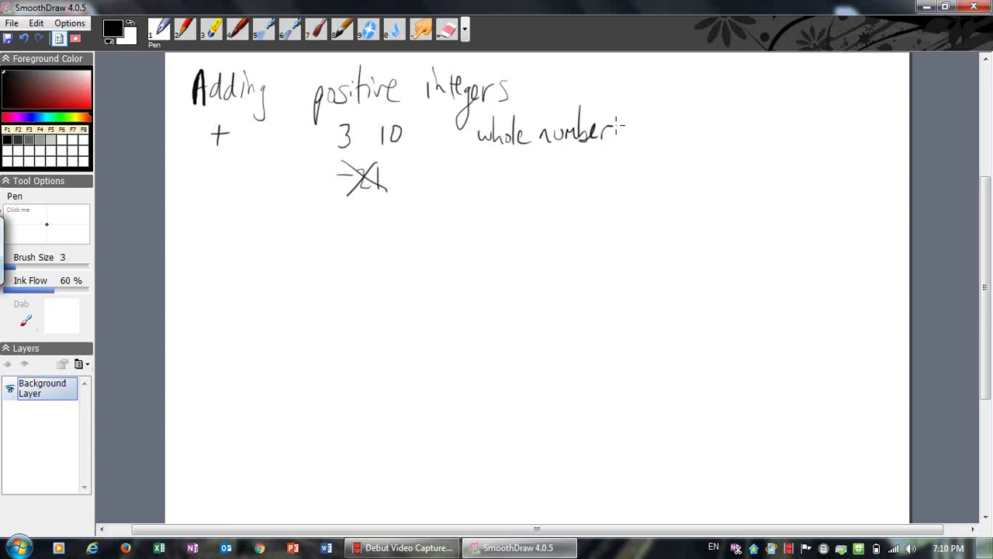
Step: Tick 3, and write and cross out 3.5, pi and 2/3 as non-examples
mouse_move(355, 125)
left_mouse_down()
mouse_move(359, 134)
mouse_move(376, 113)
mouse_move(425, 117)
left_mouse_up()
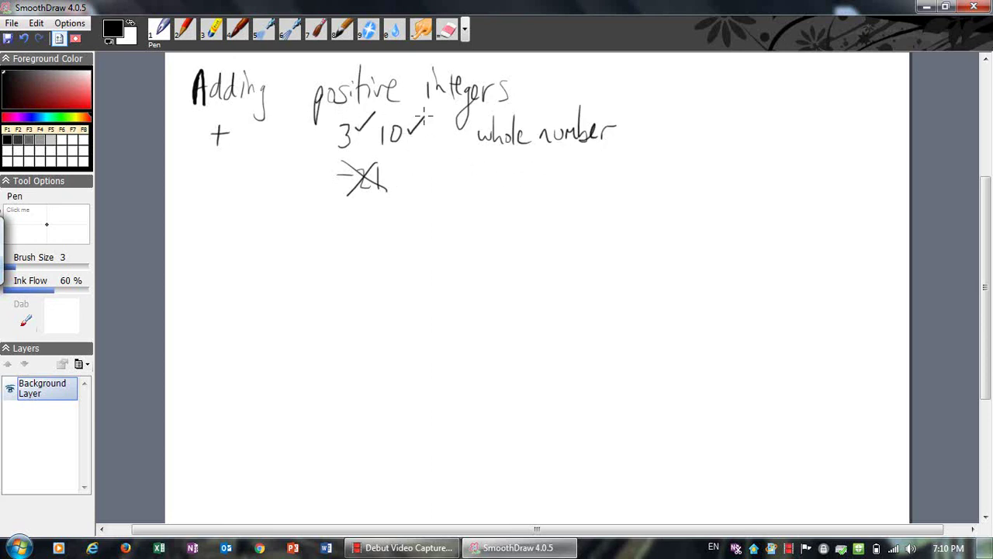
mouse_move(502, 166)
left_mouse_down()
mouse_move(501, 185)
mouse_move(531, 185)
left_mouse_up()
left_click(522, 178)
mouse_move(534, 163)
left_mouse_down()
mouse_move(551, 161)
mouse_move(505, 188)
mouse_move(562, 172)
left_mouse_up()
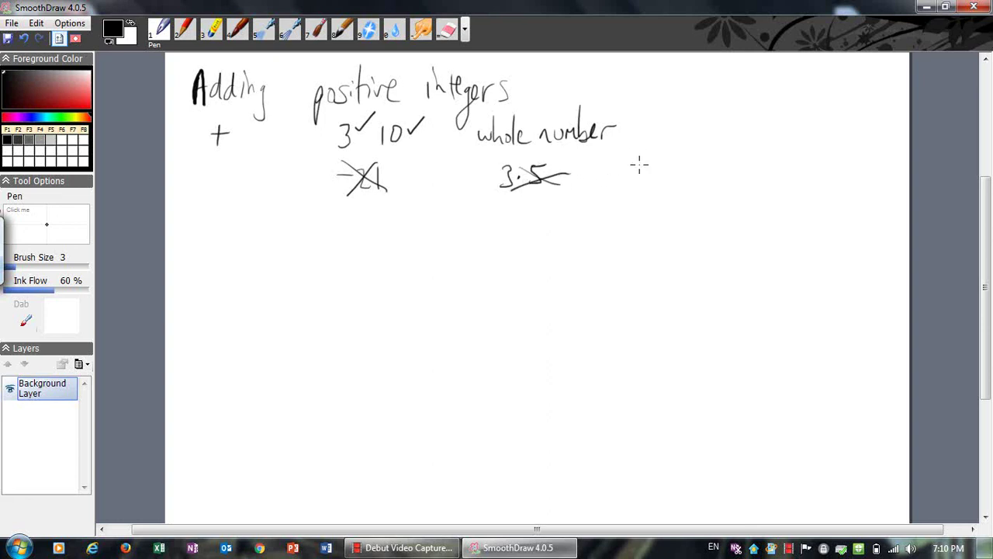
mouse_move(666, 165)
left_mouse_down()
mouse_move(672, 192)
mouse_move(688, 158)
mouse_move(658, 191)
left_mouse_up()
left_click_drag(657, 160, 695, 189)
mouse_move(688, 96)
left_mouse_down()
mouse_move(702, 109)
mouse_move(697, 143)
mouse_move(716, 99)
mouse_move(713, 135)
left_mouse_up()
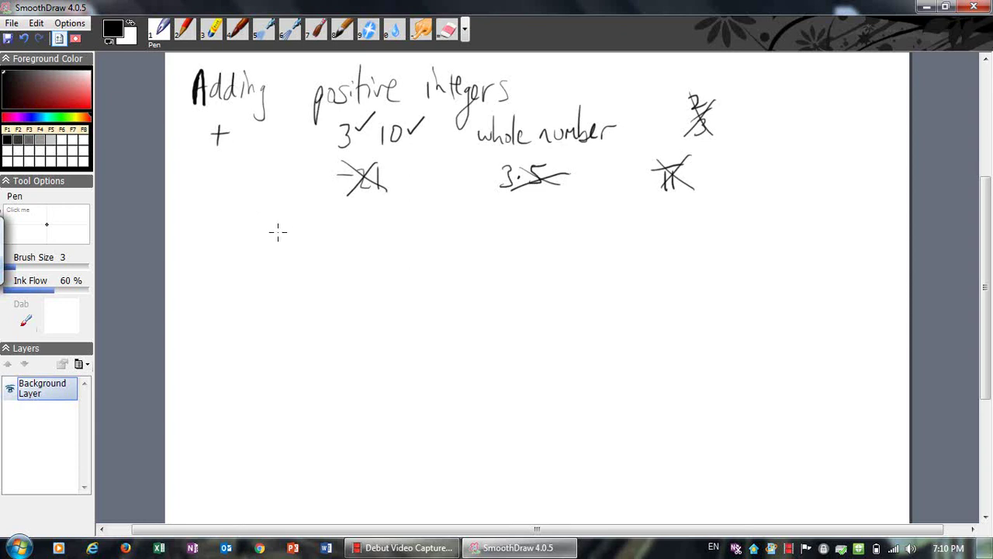
Step: Write 13 above + 15 in column form
left_click_drag(281, 230, 282, 269)
left_click_drag(301, 231, 320, 263)
left_click_drag(281, 289, 280, 321)
mouse_move(313, 291)
left_mouse_down()
mouse_move(326, 305)
mouse_move(314, 312)
mouse_move(337, 285)
left_mouse_up()
mouse_move(249, 301)
left_mouse_down()
mouse_move(248, 318)
mouse_move(257, 308)
mouse_move(365, 334)
left_mouse_up()
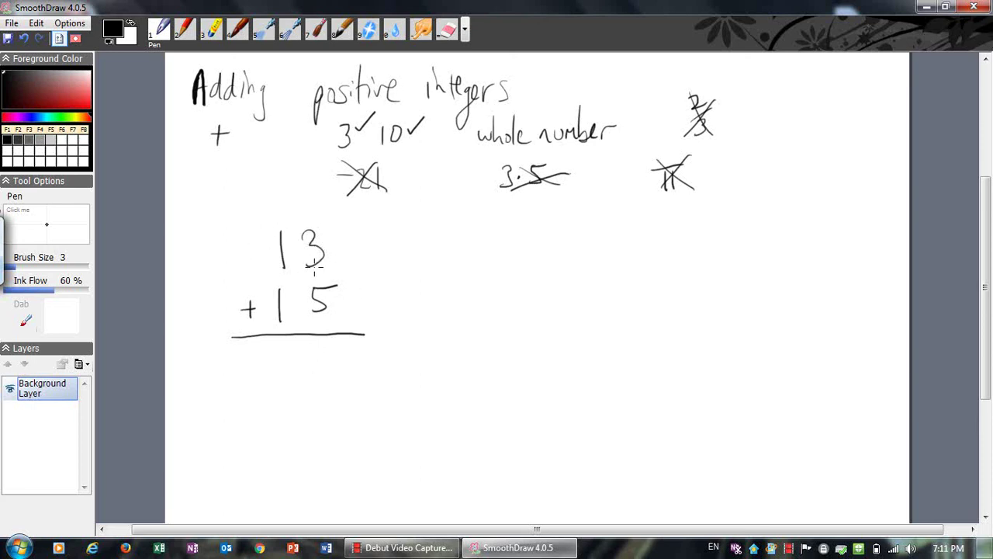
Step: Write the answer 28 and begin the next problem with 73
mouse_move(324, 346)
left_mouse_down()
mouse_move(317, 372)
mouse_move(329, 357)
left_mouse_up()
mouse_move(274, 352)
left_mouse_down()
mouse_move(288, 357)
mouse_move(295, 379)
left_mouse_up()
mouse_move(508, 233)
left_mouse_down()
mouse_move(524, 268)
mouse_move(550, 237)
mouse_move(556, 262)
left_mouse_up()
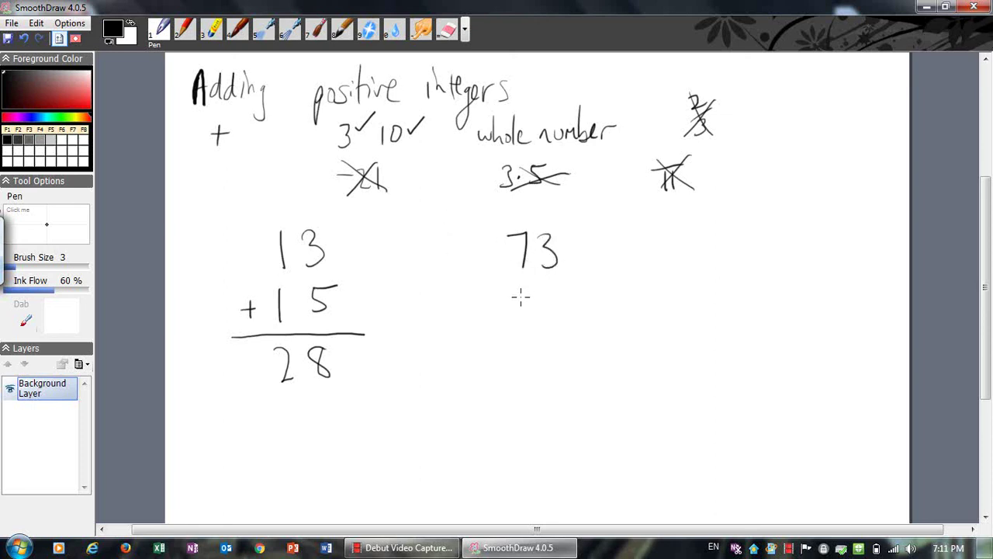
Step: Write + 18 under 73, underline it, and undo a stray carry arrow
left_click_drag(519, 294, 520, 324)
mouse_move(556, 294)
left_mouse_down()
mouse_move(554, 317)
mouse_move(552, 292)
left_mouse_up()
mouse_move(482, 302)
left_mouse_down()
mouse_move(482, 321)
mouse_move(489, 311)
left_mouse_up()
left_click_drag(464, 343, 575, 333)
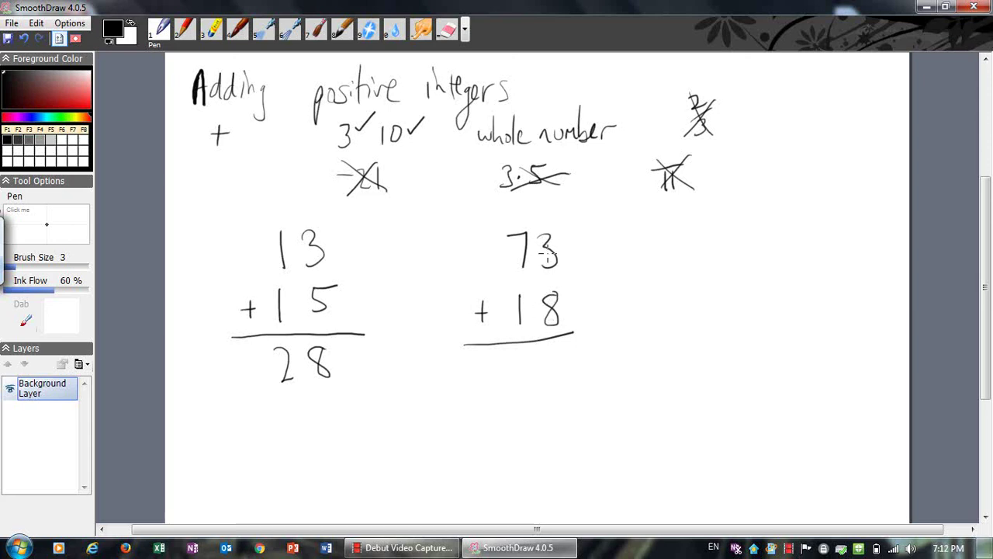
mouse_move(544, 225)
left_mouse_down()
mouse_move(532, 217)
mouse_move(505, 228)
mouse_move(519, 231)
left_mouse_up()
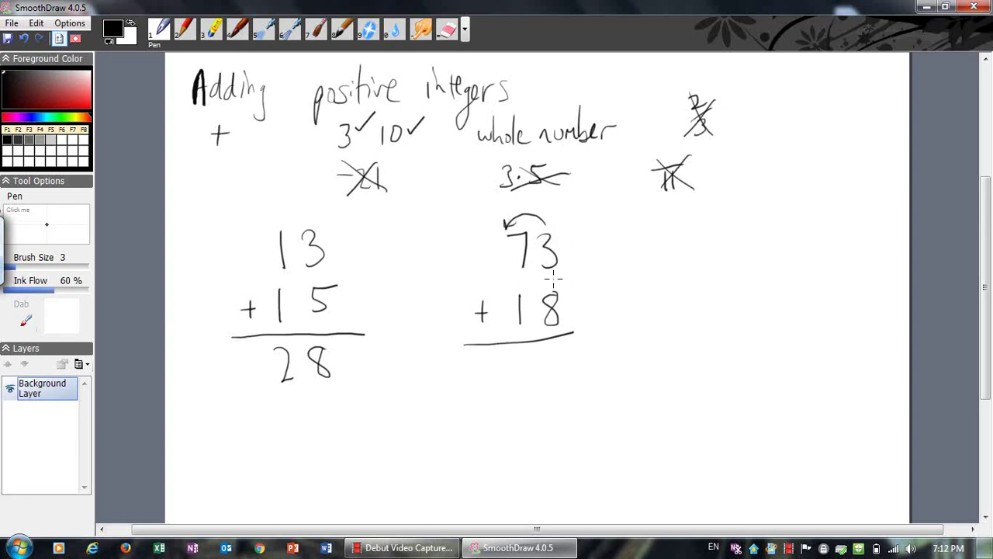
key("ctrl+z")
Step: Mark the carried 1, write ones digit 1 and the note 11 = 10+1
left_click_drag(505, 217, 505, 228)
left_click_drag(556, 351, 559, 381)
mouse_move(683, 227)
left_mouse_down()
mouse_move(684, 254)
mouse_move(718, 243)
left_mouse_up()
mouse_move(707, 250)
left_mouse_down()
mouse_move(738, 253)
mouse_move(748, 232)
mouse_move(773, 242)
left_mouse_up()
mouse_move(767, 236)
left_mouse_down()
mouse_move(768, 251)
mouse_move(781, 252)
left_mouse_up()
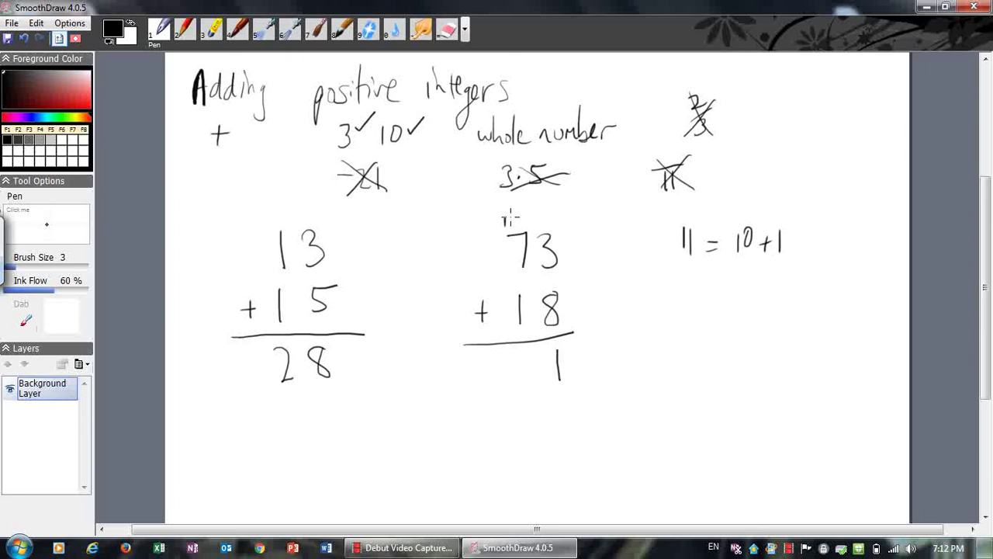
left_click_drag(497, 210, 499, 208)
mouse_move(568, 337)
left_mouse_down()
mouse_move(574, 359)
mouse_move(563, 340)
left_mouse_up()
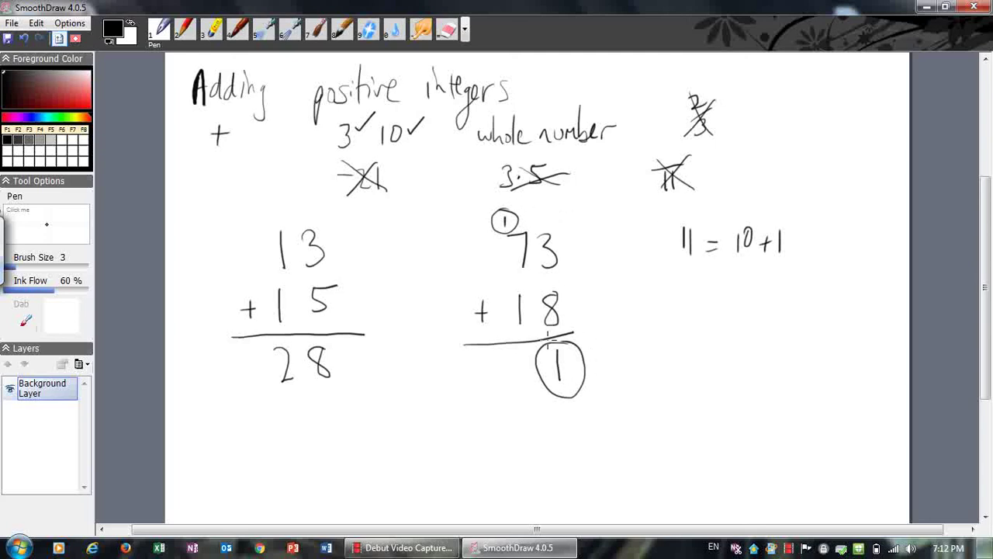
key("ctrl+z")
key("ctrl+z")
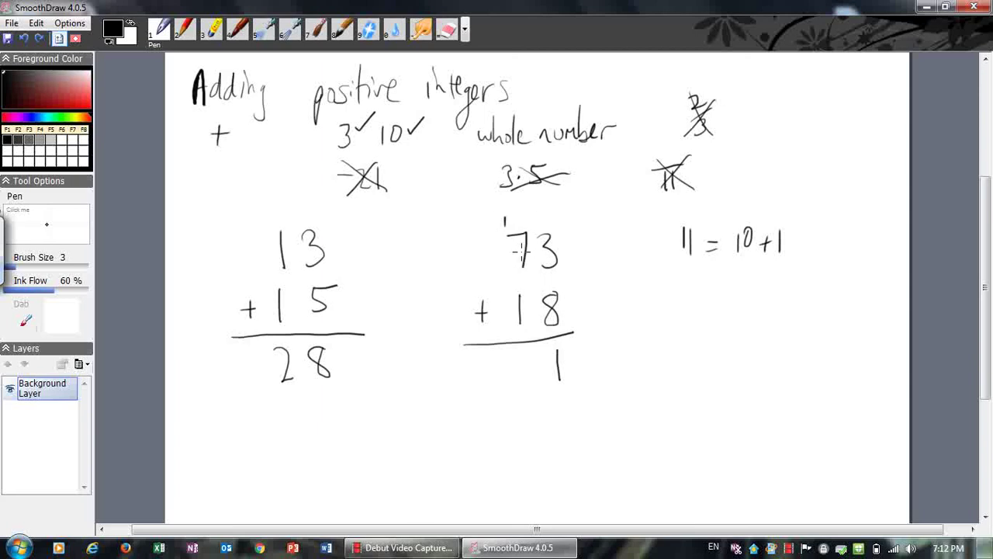
Step: Rewrite the carried 1, complete the answer 91, and clear the board
left_click_drag(503, 218, 505, 232)
mouse_move(529, 357)
left_mouse_down()
mouse_move(518, 363)
mouse_move(529, 384)
left_mouse_up()
key("Delete")
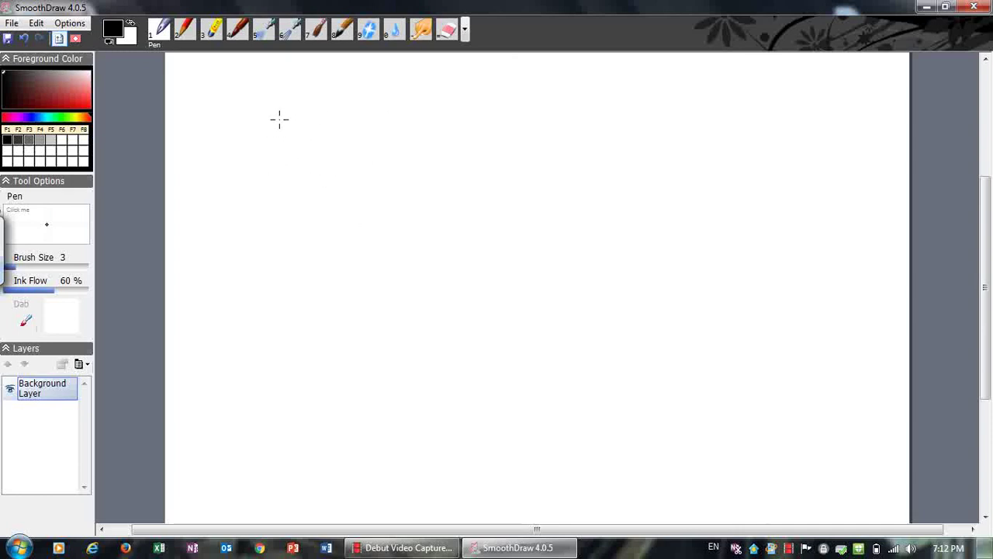
Step: Write 356 + 293 in columns and rule the sum line
left_click_drag(283, 128, 274, 159)
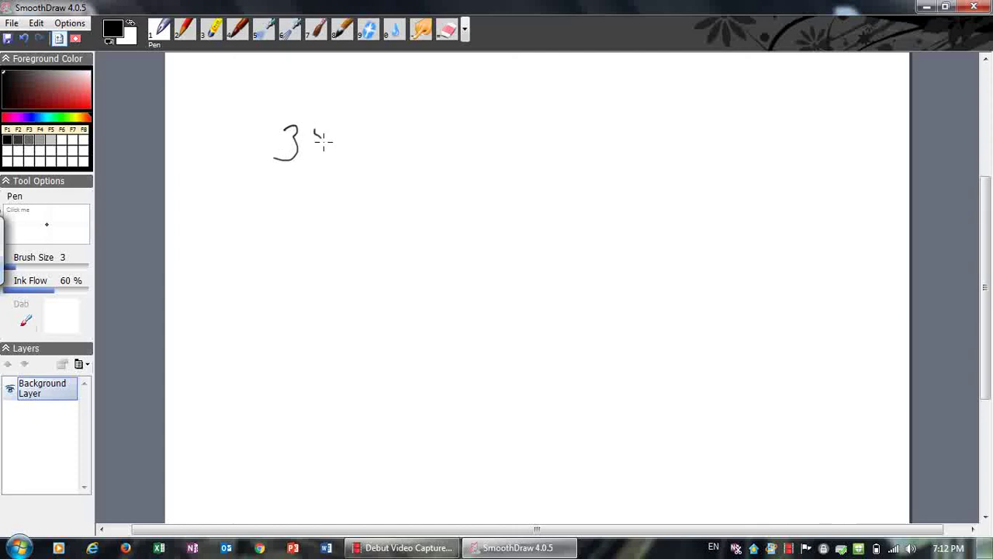
mouse_move(316, 131)
left_mouse_down()
mouse_move(315, 156)
mouse_move(336, 124)
mouse_move(357, 160)
mouse_move(348, 153)
left_mouse_up()
mouse_move(246, 185)
left_mouse_down()
mouse_move(244, 208)
mouse_move(253, 195)
mouse_move(303, 206)
mouse_move(331, 186)
mouse_move(331, 207)
mouse_move(371, 204)
mouse_move(353, 208)
left_mouse_up()
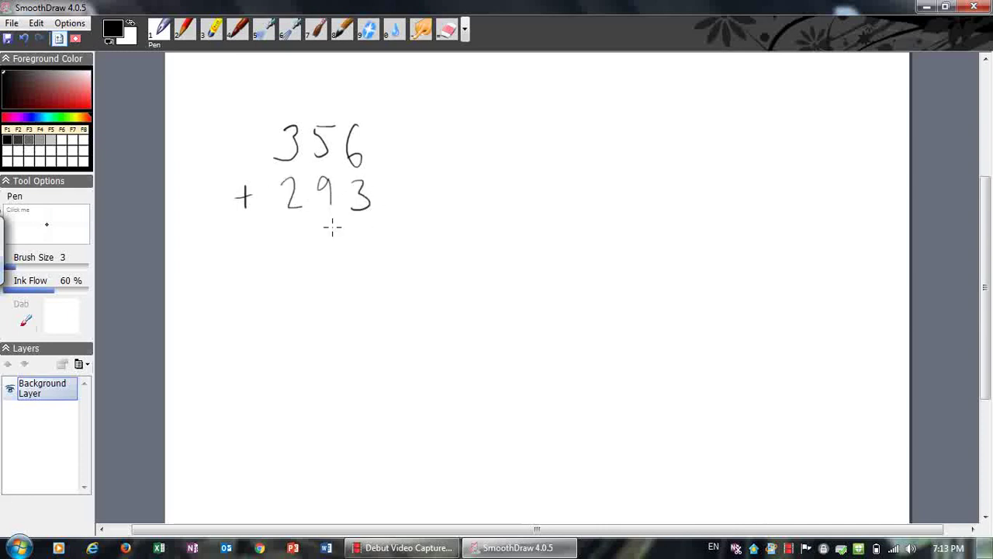
left_click_drag(236, 230, 398, 230)
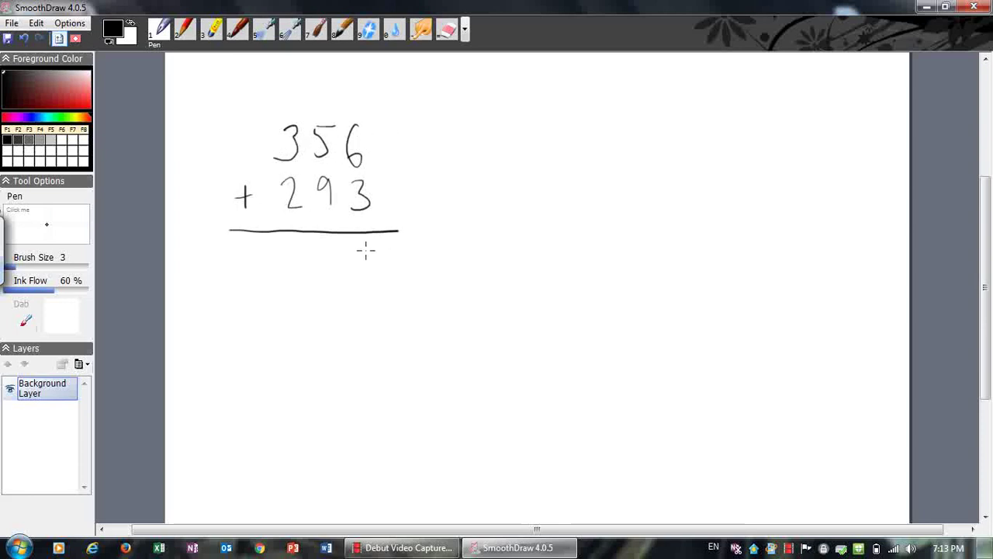
Step: Write the answer 649 with note 14 = 10+4 and carried 1, then begin 16 + 397
left_click_drag(365, 249, 370, 272)
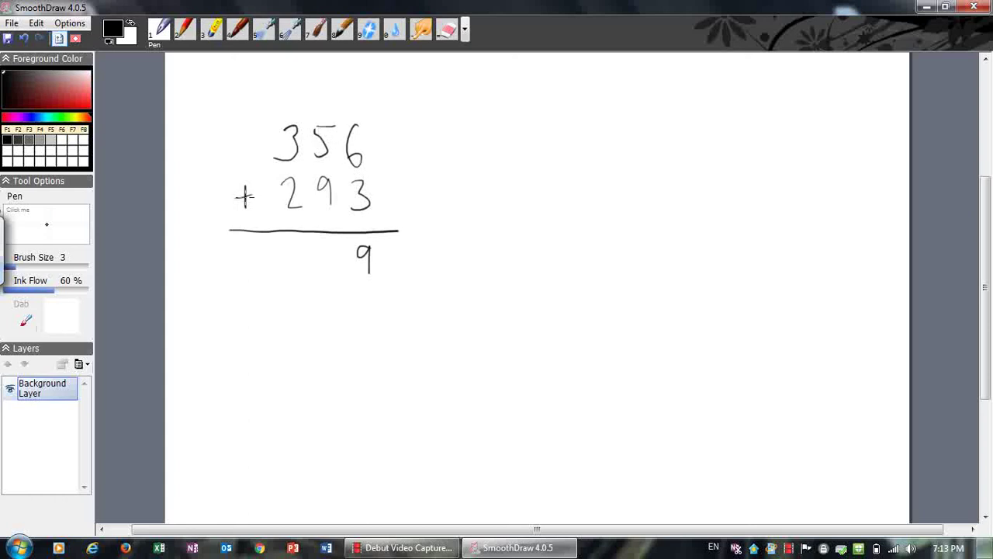
left_click_drag(328, 189, 329, 197)
left_click_drag(317, 126, 335, 124)
mouse_move(521, 84)
left_mouse_down()
mouse_move(580, 91)
mouse_move(606, 112)
left_mouse_up()
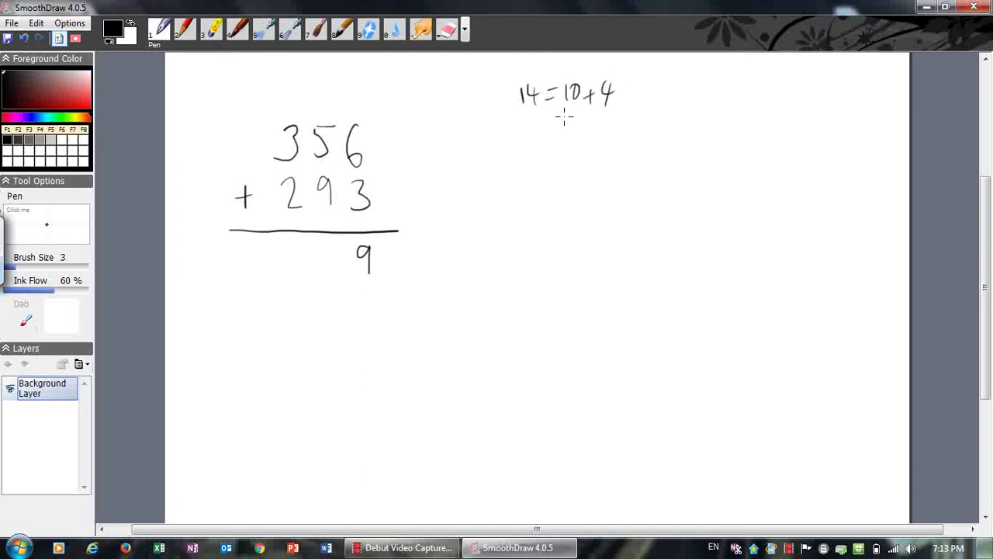
left_click_drag(274, 111, 274, 122)
mouse_move(327, 242)
left_mouse_down()
mouse_move(346, 260)
mouse_move(335, 265)
left_mouse_up()
left_click_drag(300, 245, 287, 264)
mouse_move(537, 150)
left_mouse_down()
mouse_move(538, 176)
mouse_move(548, 166)
mouse_move(585, 176)
mouse_move(593, 165)
mouse_move(676, 180)
left_mouse_up()
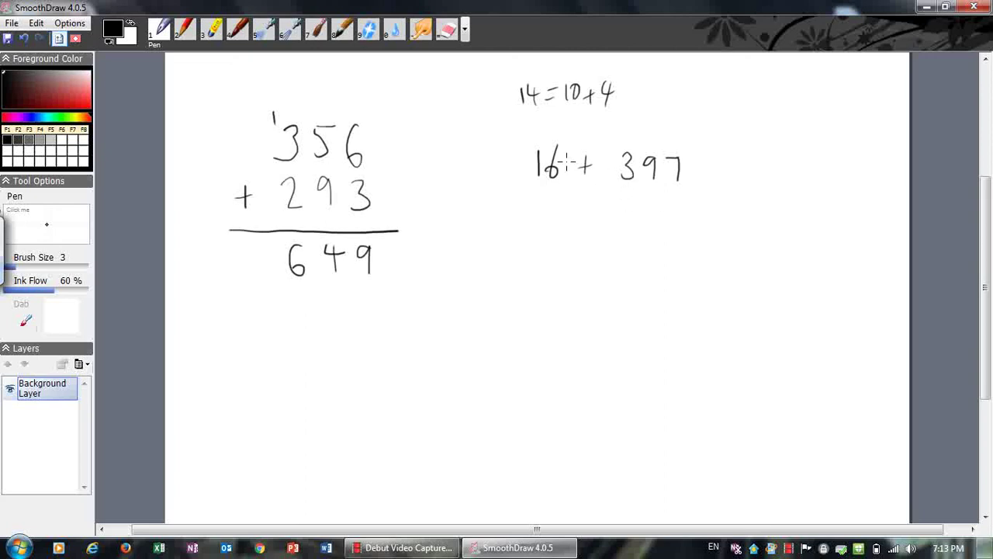
Step: Set up 16 + 397 in columns, undoing a first attempt at 397
mouse_move(591, 220)
left_mouse_down()
mouse_move(594, 250)
mouse_move(607, 242)
left_mouse_up()
left_click_drag(504, 285, 521, 284)
mouse_move(586, 269)
left_mouse_down()
mouse_move(600, 284)
mouse_move(587, 298)
left_mouse_up()
mouse_move(627, 271)
left_mouse_down()
mouse_move(621, 298)
mouse_move(651, 271)
mouse_move(645, 299)
left_mouse_up()
mouse_move(656, 263)
left_mouse_down()
mouse_move(602, 299)
mouse_move(667, 295)
left_mouse_up()
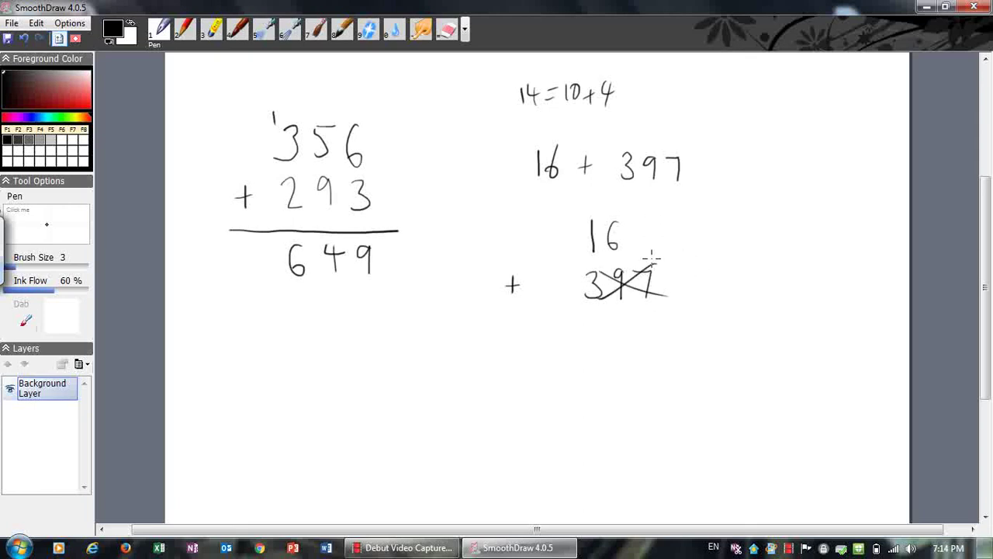
mouse_move(650, 254)
left_mouse_down()
mouse_move(664, 295)
mouse_move(650, 255)
left_mouse_up()
left_click_drag(620, 211, 626, 215)
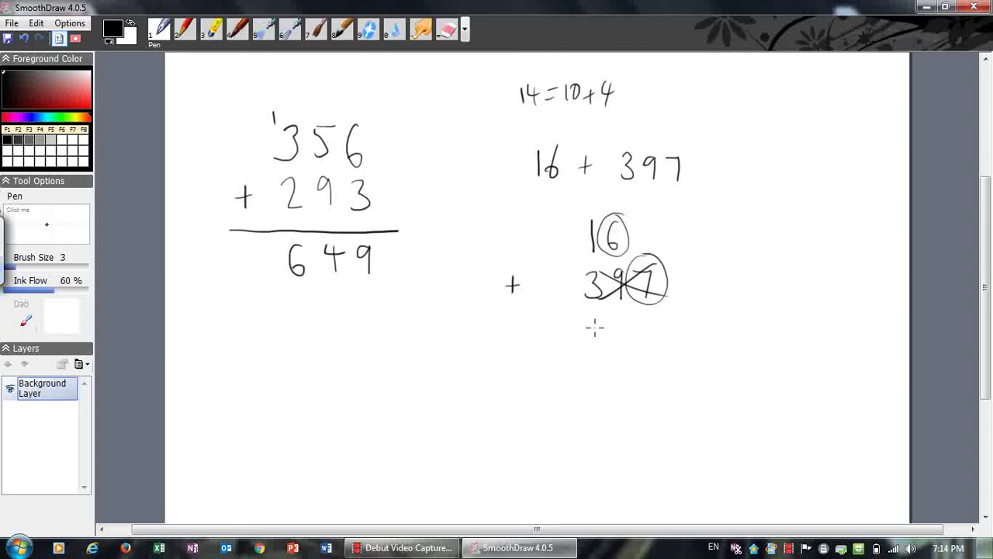
key("ctrl+z")
key("ctrl+z")
key("ctrl+z")
key("ctrl+z")
key("ctrl+z")
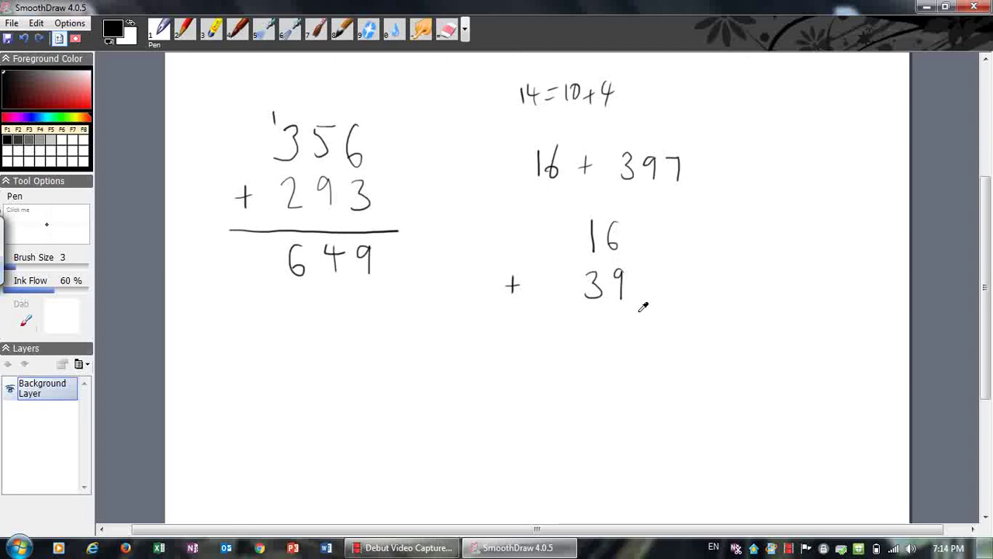
key("ctrl+z")
key("ctrl+z")
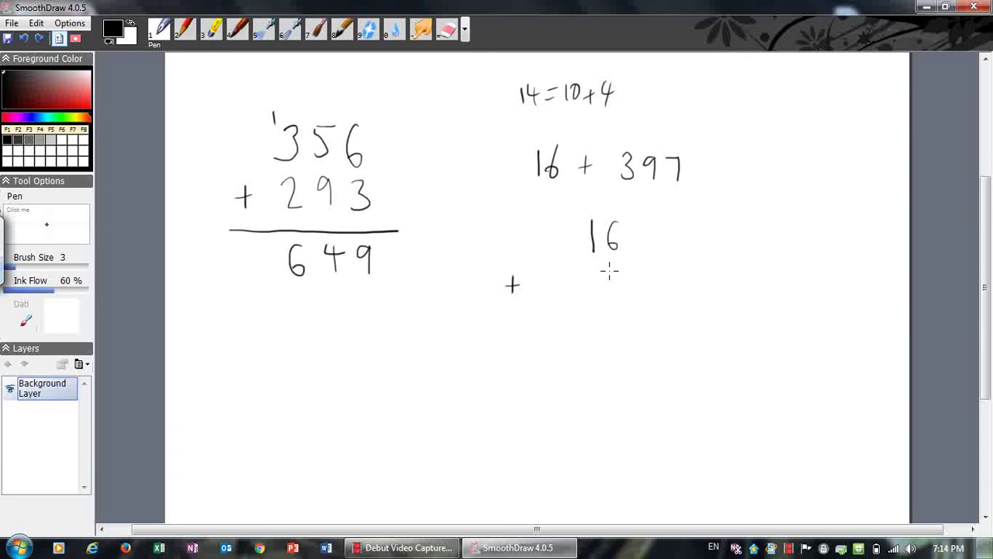
Step: Rewrite 397 under 16 with the plus sign, answer line and carried 1
mouse_move(609, 269)
left_mouse_down()
mouse_move(621, 269)
mouse_move(620, 297)
left_mouse_up()
mouse_move(594, 273)
left_mouse_down()
mouse_move(582, 279)
mouse_move(593, 299)
mouse_move(559, 300)
left_mouse_up()
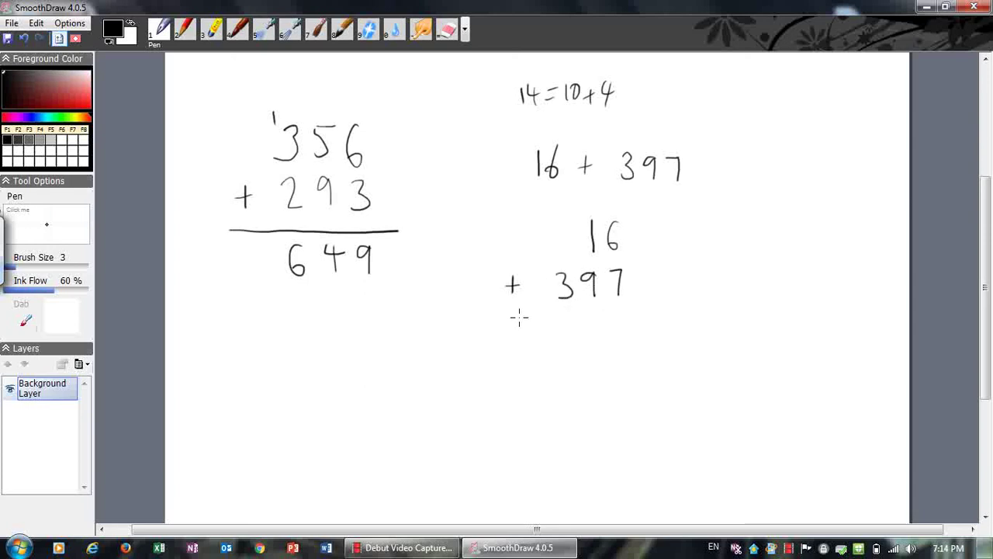
left_click_drag(506, 316, 627, 311)
left_click_drag(506, 285, 516, 295)
left_click_drag(583, 205, 583, 221)
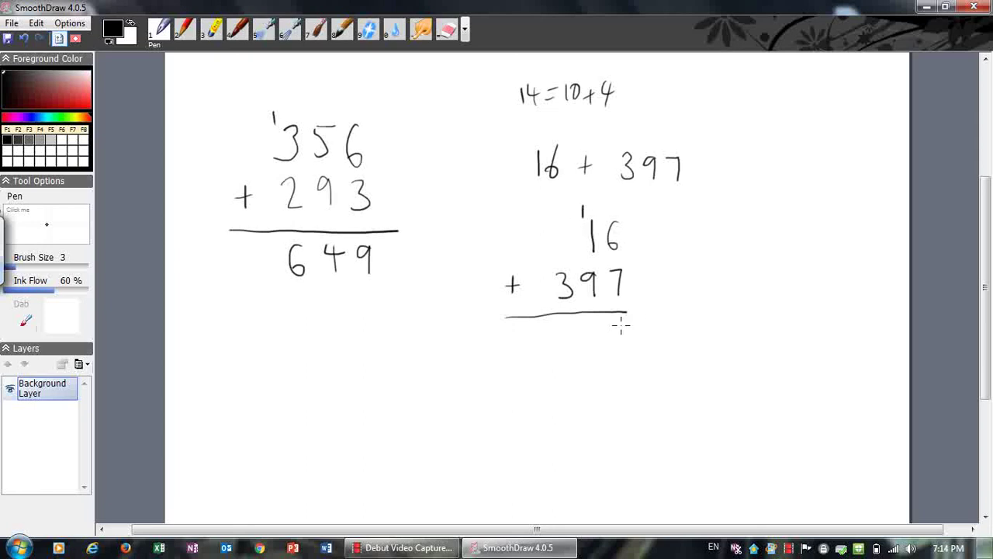
Step: Write the answer 413 with a carry above the 3 of 397
left_click_drag(617, 321, 620, 346)
left_click_drag(550, 260, 548, 271)
left_click_drag(591, 323, 591, 351)
mouse_move(562, 324)
left_mouse_down()
mouse_move(575, 338)
mouse_move(570, 351)
mouse_move(639, 356)
left_mouse_up()
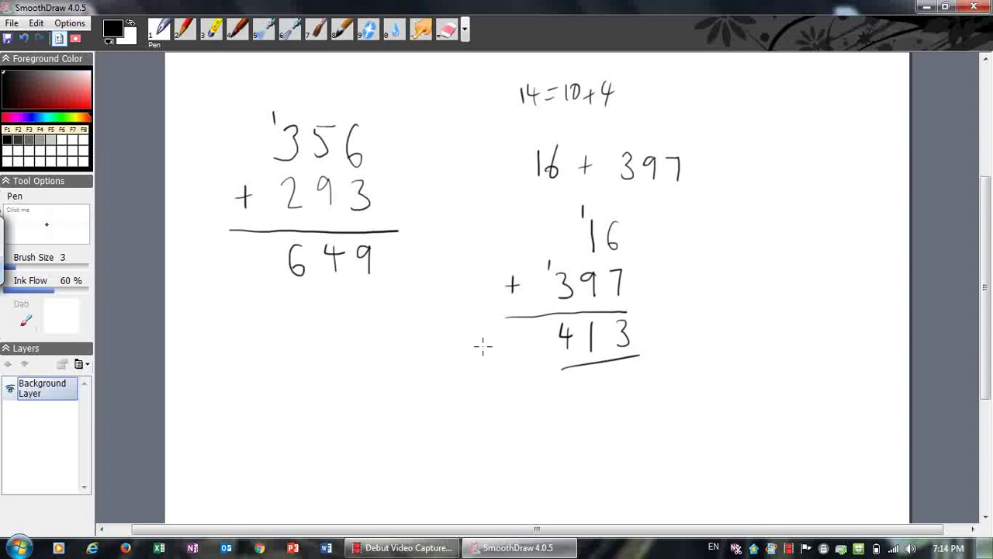
Step: Clear the board and write 8973 + 597 in columns with an answer line
key("Delete")
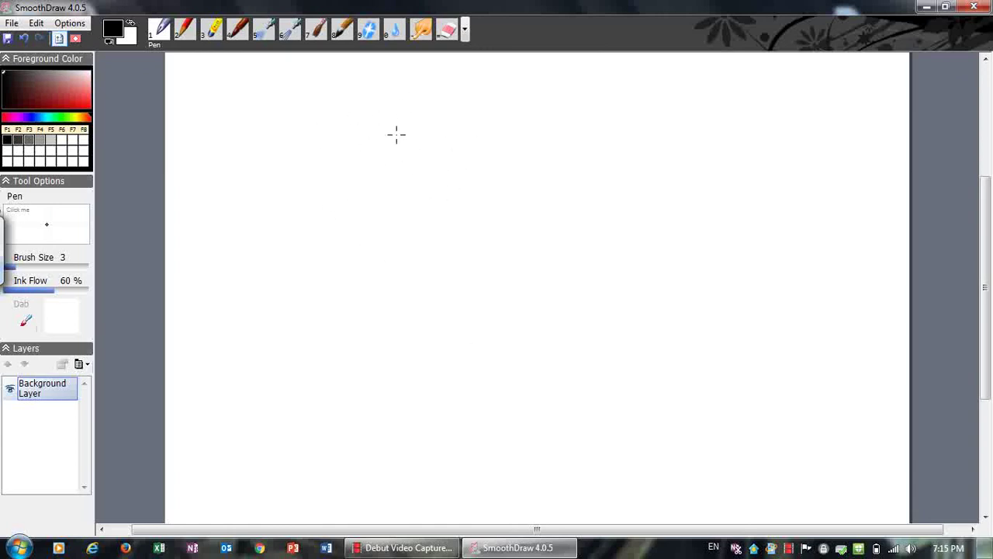
mouse_move(411, 171)
left_mouse_down()
mouse_move(453, 168)
mouse_move(454, 200)
mouse_move(521, 183)
mouse_move(513, 198)
left_mouse_up()
left_click_drag(357, 246, 380, 244)
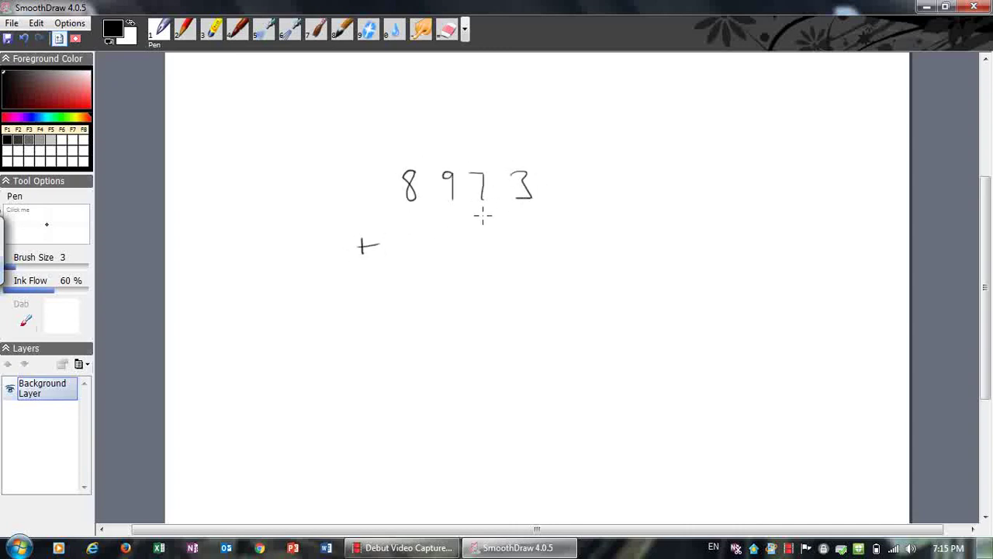
mouse_move(450, 226)
left_mouse_down()
mouse_move(447, 250)
mouse_move(468, 222)
mouse_move(489, 225)
mouse_move(492, 248)
mouse_move(528, 228)
mouse_move(527, 250)
left_mouse_up()
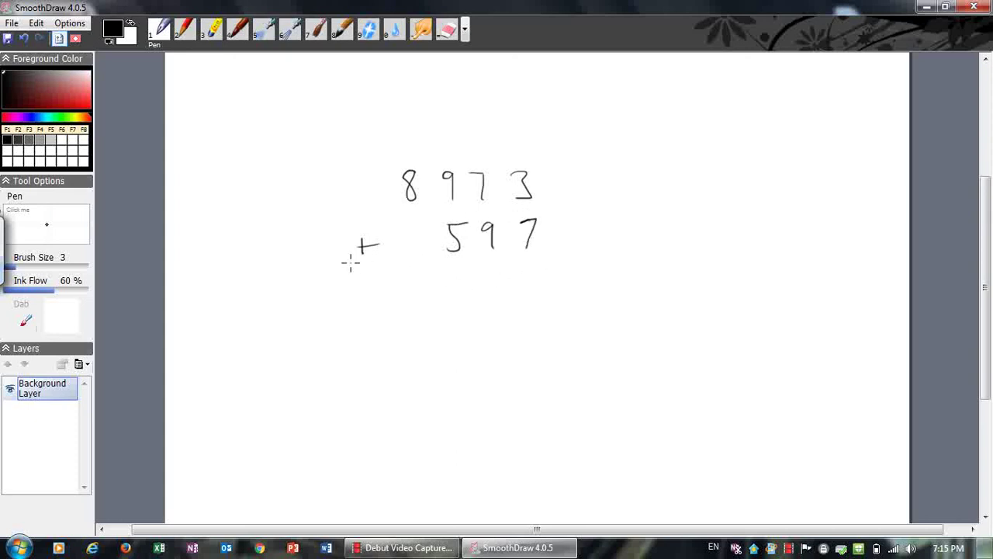
left_click_drag(350, 264, 558, 266)
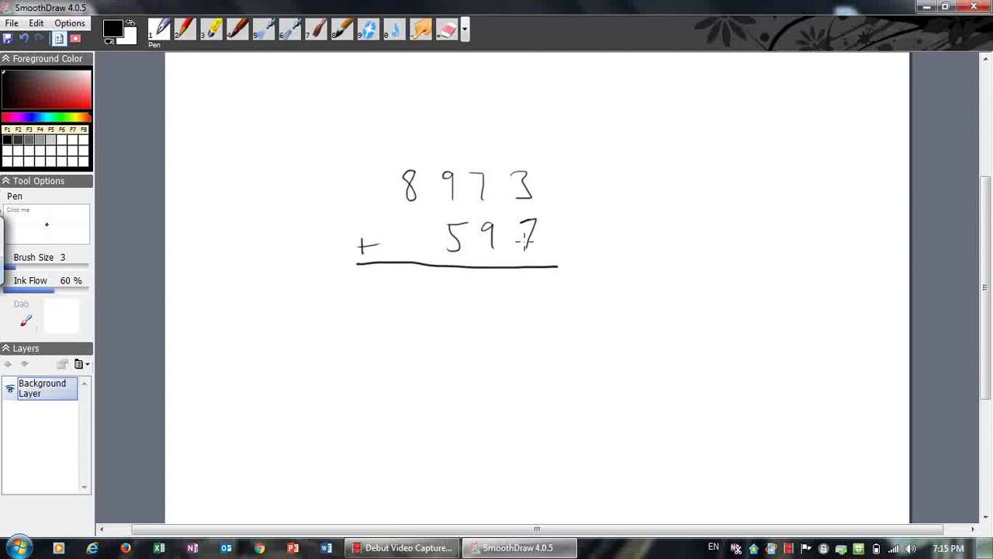
Step: Mark three carried 1s, write the answer 9570, and begin 931 beside it
left_click_drag(475, 155, 475, 164)
mouse_move(536, 279)
left_mouse_down()
mouse_move(538, 294)
mouse_move(536, 278)
left_mouse_up()
left_click_drag(437, 153, 438, 166)
mouse_move(483, 282)
left_mouse_down()
mouse_move(499, 281)
mouse_move(494, 306)
left_mouse_up()
left_click_drag(399, 156, 400, 168)
mouse_move(450, 281)
left_mouse_down()
mouse_move(451, 302)
mouse_move(463, 279)
mouse_move(409, 282)
mouse_move(419, 299)
left_mouse_up()
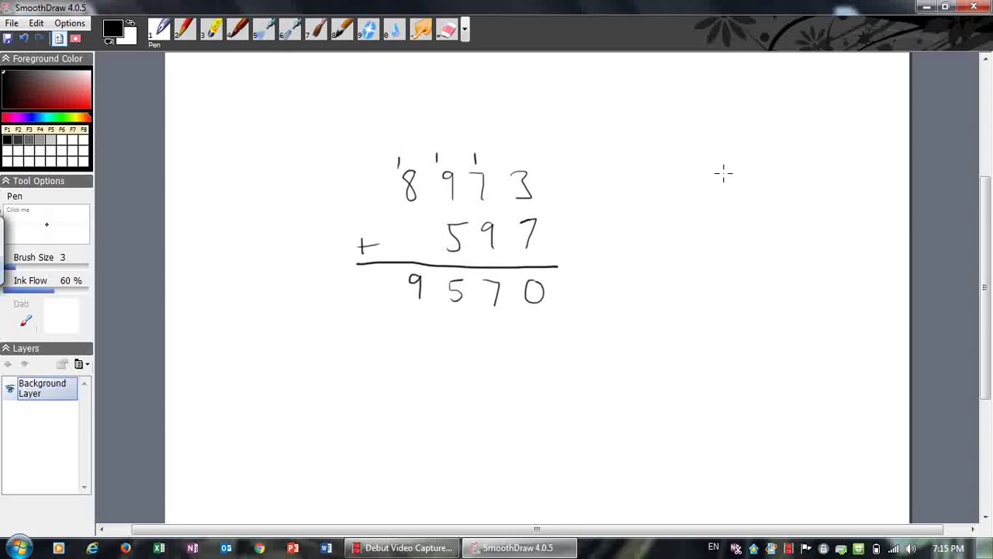
mouse_move(721, 172)
left_mouse_down()
mouse_move(715, 200)
mouse_move(738, 182)
mouse_move(737, 199)
left_mouse_up()
Step: Stack 931, 526 and 689 with plus signs and an answer line
left_click_drag(770, 167, 770, 202)
mouse_move(714, 219)
left_mouse_down()
mouse_move(714, 246)
mouse_move(731, 219)
mouse_move(757, 245)
left_mouse_up()
mouse_move(774, 211)
left_mouse_down()
mouse_move(766, 239)
mouse_move(719, 286)
mouse_move(753, 262)
mouse_move(769, 264)
mouse_move(779, 287)
left_mouse_up()
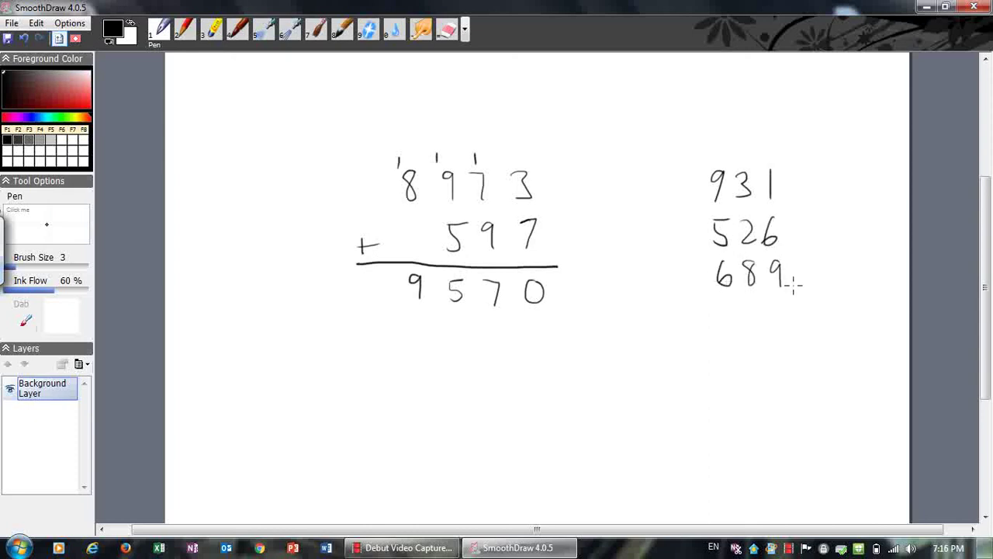
left_click_drag(655, 308, 813, 300)
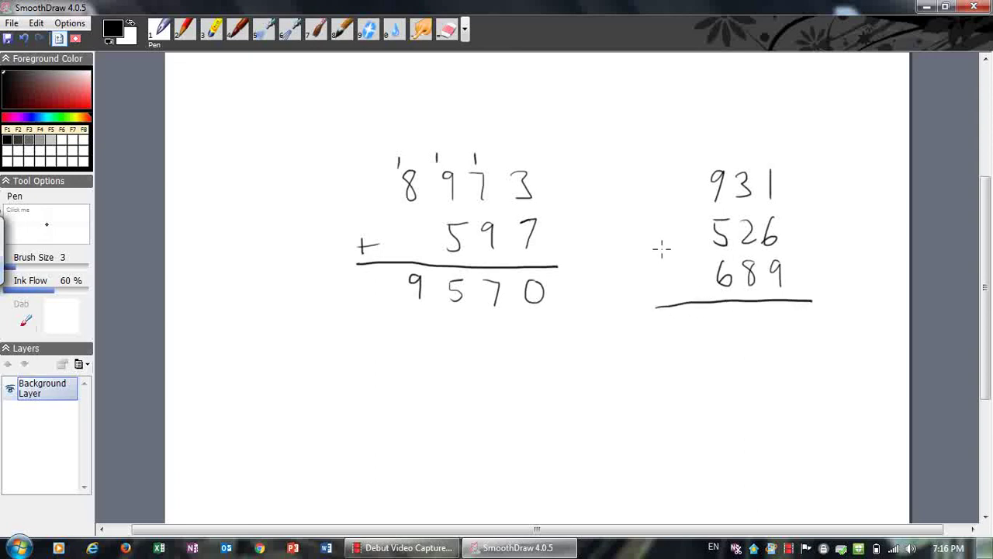
mouse_move(664, 265)
left_mouse_down()
mouse_move(664, 287)
mouse_move(672, 276)
left_mouse_up()
mouse_move(664, 225)
left_mouse_down()
mouse_move(664, 242)
mouse_move(672, 233)
left_mouse_up()
Step: Mark the carries column by column and write the answer 2146
left_click_drag(736, 153, 736, 159)
left_click_drag(787, 310, 780, 323)
left_click_drag(706, 168, 704, 162)
mouse_move(751, 307)
left_mouse_down()
mouse_move(747, 321)
mouse_move(765, 321)
mouse_move(762, 332)
left_mouse_up()
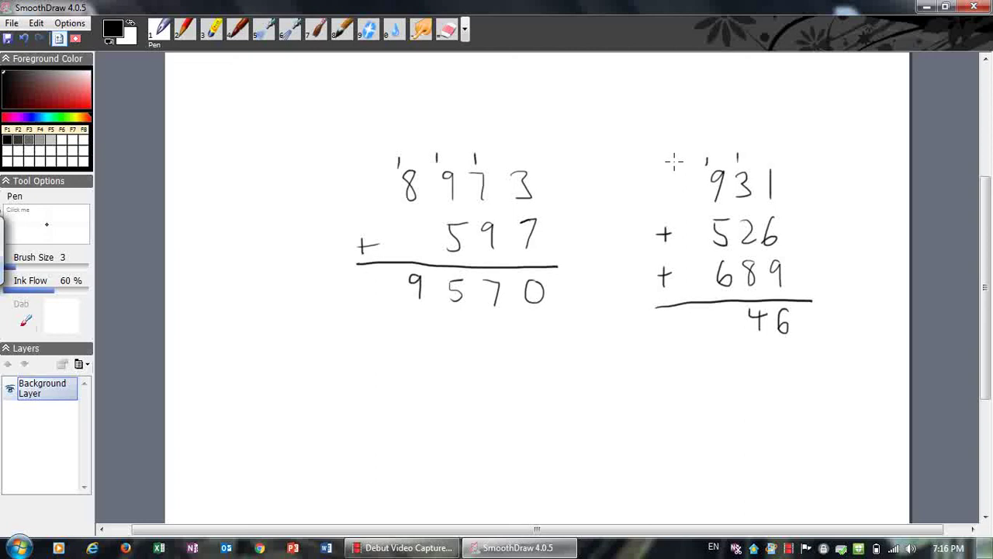
left_click_drag(674, 161, 682, 170)
left_click_drag(727, 312, 725, 332)
left_click_drag(681, 204, 692, 255)
mouse_move(686, 318)
left_mouse_down()
mouse_move(732, 346)
mouse_move(792, 348)
left_mouse_up()
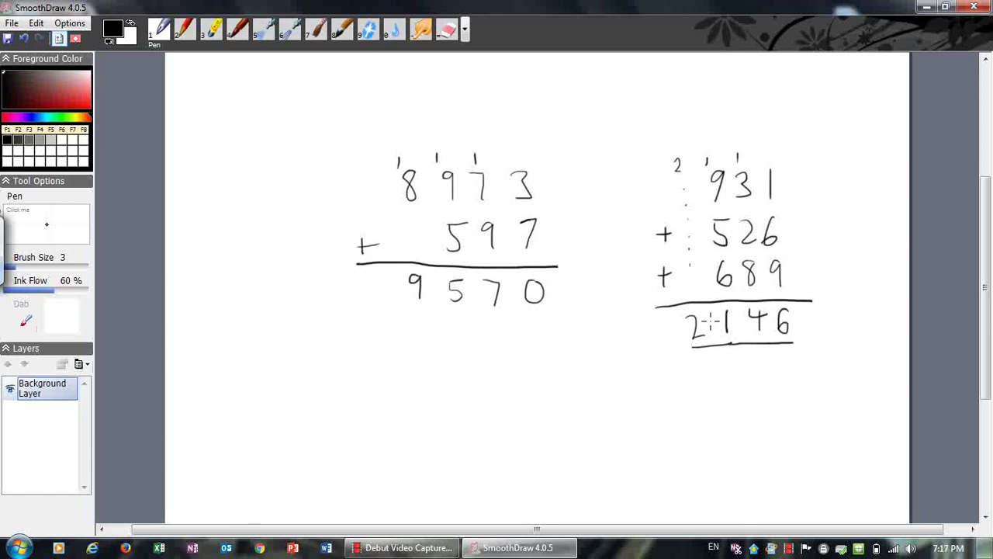
Step: Add thousands commas to make 2,146 and 9,570, then clear the board
left_click_drag(711, 331, 707, 341)
left_click_drag(433, 301, 426, 319)
key("Delete")
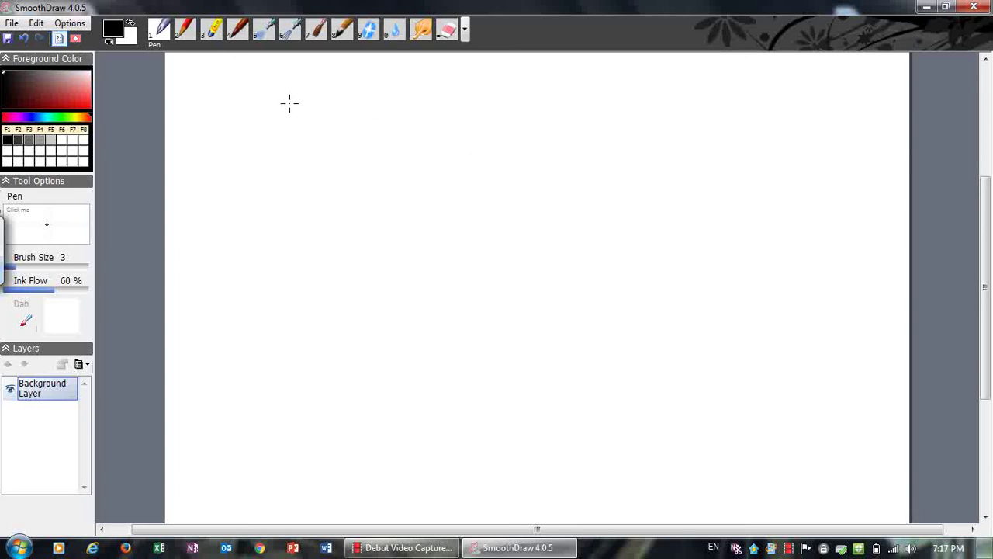
Step: Write the sum 22 + 55 + 18 + 15 in black
left_click_drag(320, 133, 332, 161)
mouse_move(342, 135)
left_mouse_down()
mouse_move(357, 161)
mouse_move(383, 157)
left_mouse_up()
mouse_move(376, 148)
left_mouse_down()
mouse_move(457, 144)
mouse_move(442, 153)
left_mouse_up()
mouse_move(443, 129)
left_mouse_down()
mouse_move(463, 128)
mouse_move(470, 154)
left_mouse_up()
mouse_move(471, 129)
left_mouse_down()
mouse_move(492, 127)
mouse_move(548, 155)
mouse_move(557, 145)
mouse_move(600, 155)
mouse_move(620, 128)
mouse_move(666, 155)
left_mouse_up()
mouse_move(658, 147)
left_mouse_down()
mouse_move(731, 155)
mouse_move(751, 128)
left_mouse_up()
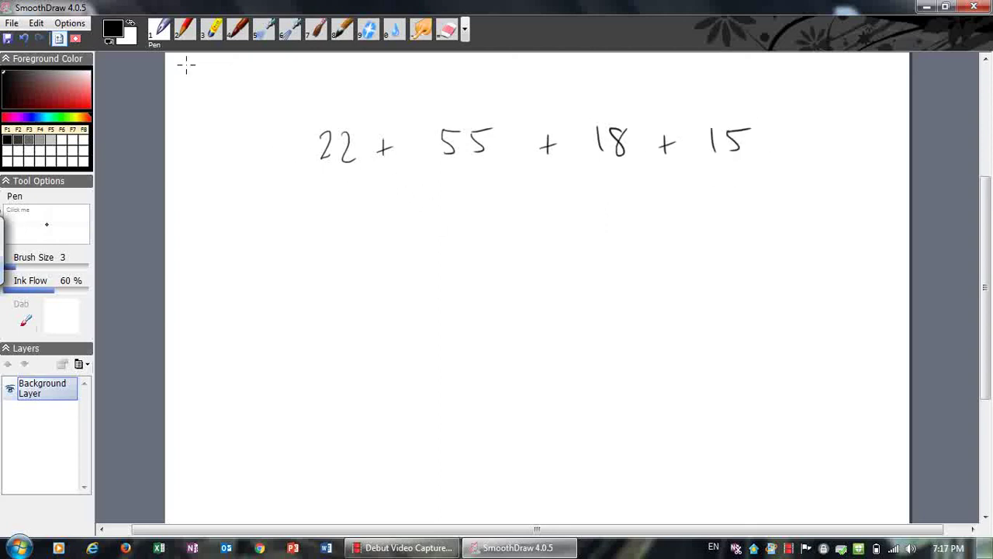
Step: In red, bracket 22 + 55 as 77 and 18 + 15 as 33
left_click(83, 101)
left_click_drag(301, 197, 311, 202)
left_click_drag(354, 189, 365, 211)
left_click_drag(377, 190, 391, 212)
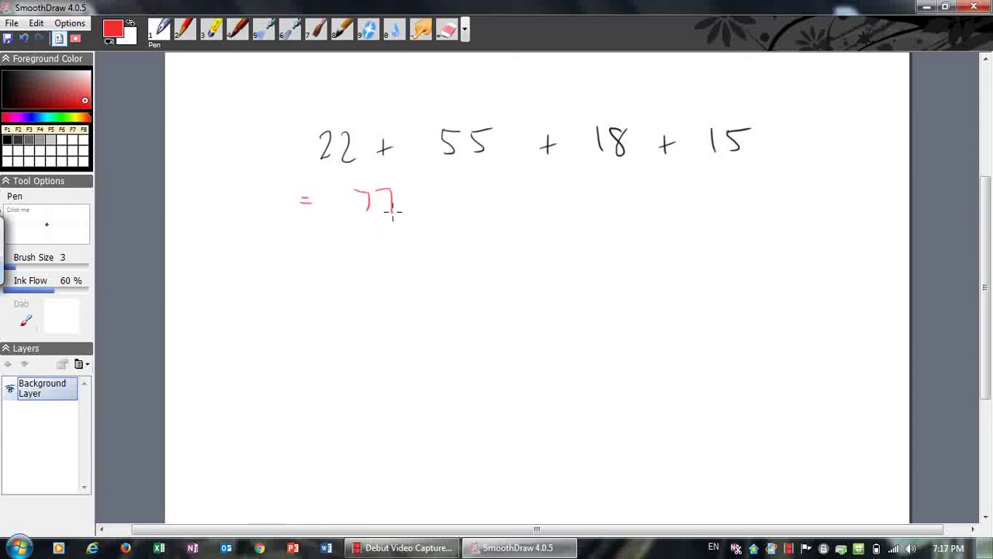
mouse_move(311, 156)
left_mouse_down()
mouse_move(343, 174)
mouse_move(470, 172)
mouse_move(501, 153)
left_mouse_up()
mouse_move(590, 151)
left_mouse_down()
mouse_move(591, 164)
mouse_move(716, 174)
mouse_move(770, 153)
left_mouse_up()
mouse_move(654, 188)
left_mouse_down()
mouse_move(653, 206)
mouse_move(681, 196)
mouse_move(672, 210)
left_mouse_up()
Step: Write the red total = 110 below
left_click_drag(311, 266, 322, 265)
left_click_drag(309, 282, 319, 282)
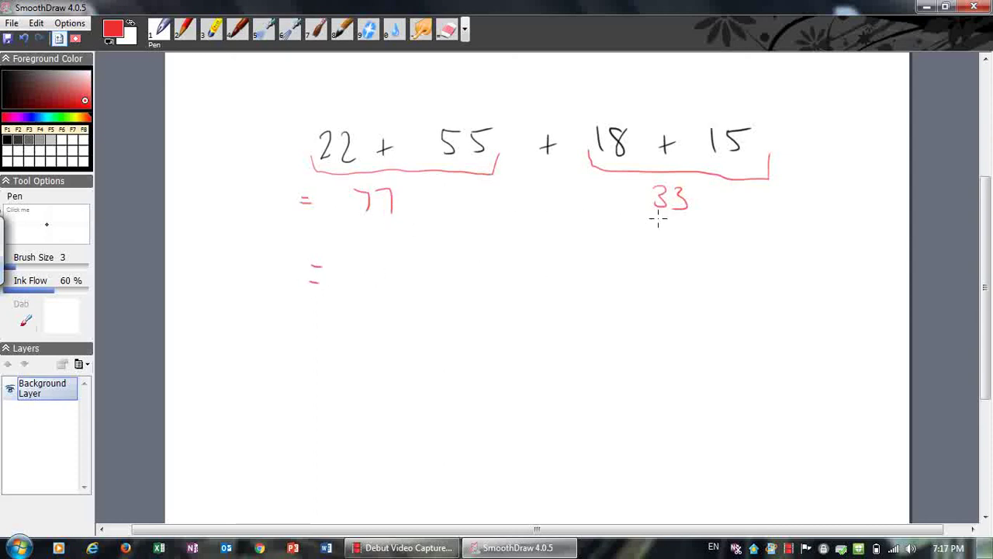
mouse_move(373, 257)
left_mouse_down()
mouse_move(374, 287)
mouse_move(392, 286)
mouse_move(406, 258)
left_mouse_up()
Step: Undo the red brackets and circle-link 22 with 18 and 55 with 15
key("ctrl+z")
key("ctrl+z")
key("ctrl+z")
key("ctrl+z")
key("ctrl+z")
key("ctrl+z")
key("ctrl+z")
key("ctrl+z")
key("ctrl+z")
key("ctrl+z")
key("ctrl+z")
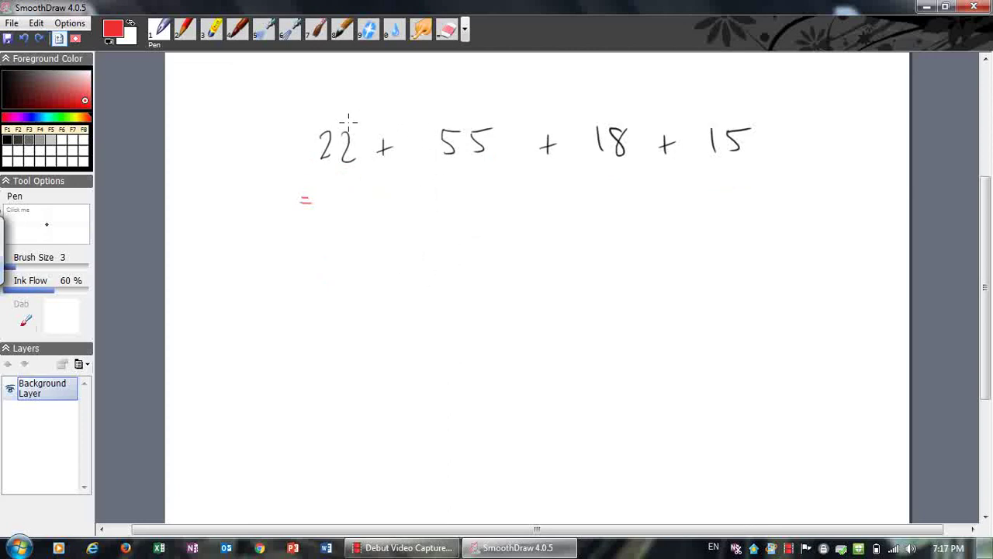
mouse_move(354, 116)
left_mouse_down()
mouse_move(321, 177)
mouse_move(364, 125)
mouse_move(570, 121)
mouse_move(587, 138)
mouse_move(621, 122)
left_mouse_up()
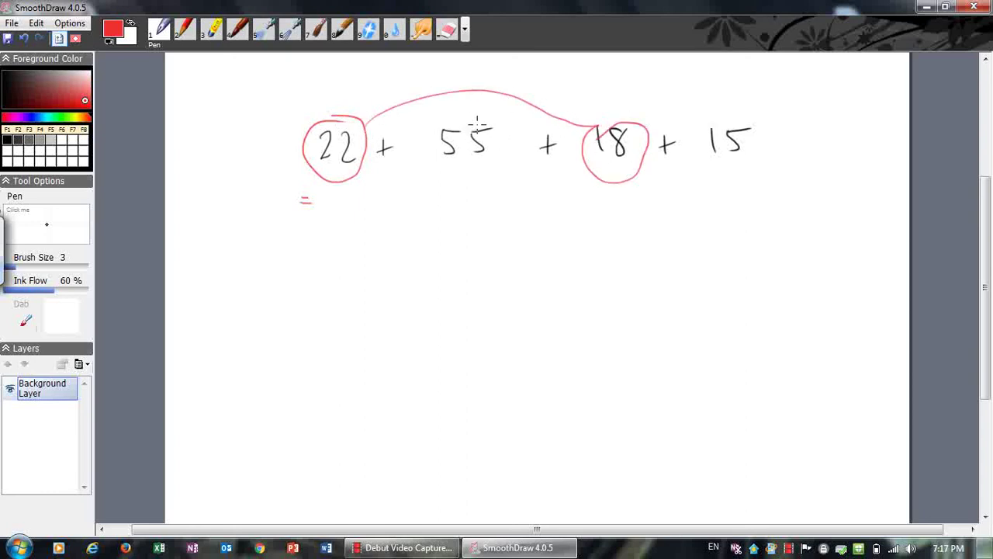
mouse_move(476, 126)
left_mouse_down()
mouse_move(507, 137)
mouse_move(477, 124)
left_mouse_up()
mouse_move(492, 178)
left_mouse_down()
mouse_move(704, 180)
mouse_move(735, 166)
mouse_move(706, 124)
mouse_move(708, 182)
left_mouse_up()
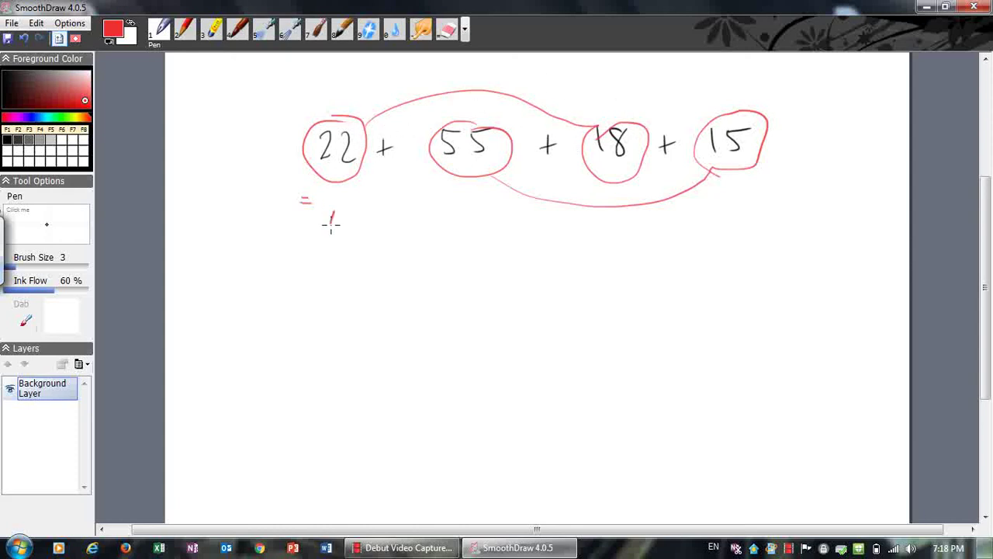
Step: Write 40 + 70 = 110 in red and underline the total
left_click_drag(333, 211, 354, 227)
mouse_move(343, 216)
left_mouse_down()
mouse_move(341, 238)
mouse_move(360, 216)
mouse_move(399, 236)
left_mouse_up()
mouse_move(390, 227)
left_mouse_down()
mouse_move(428, 215)
mouse_move(432, 237)
left_mouse_up()
mouse_move(454, 213)
left_mouse_down()
mouse_move(455, 231)
mouse_move(454, 215)
left_mouse_up()
mouse_move(307, 271)
left_mouse_down()
mouse_move(354, 292)
mouse_move(379, 279)
mouse_move(375, 268)
left_mouse_up()
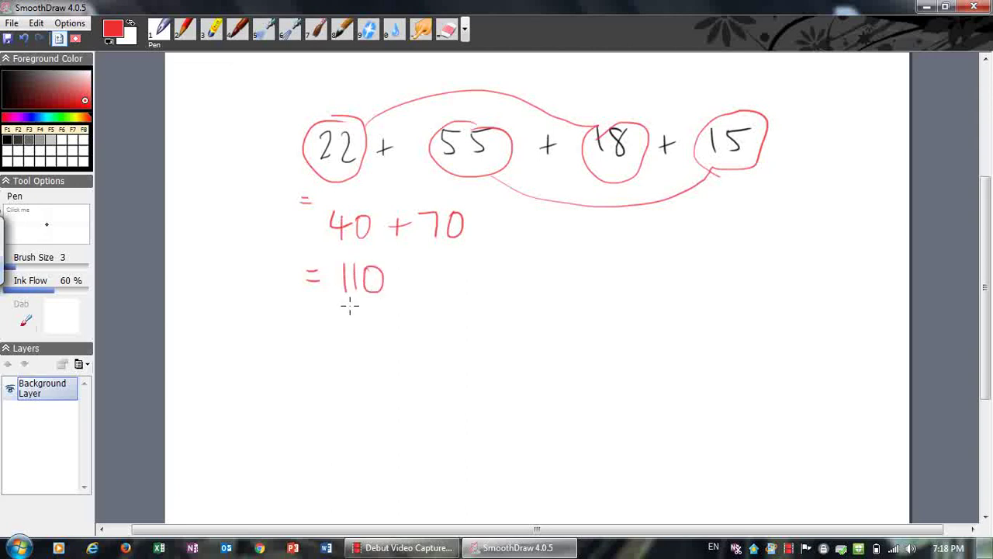
left_click_drag(350, 305, 388, 305)
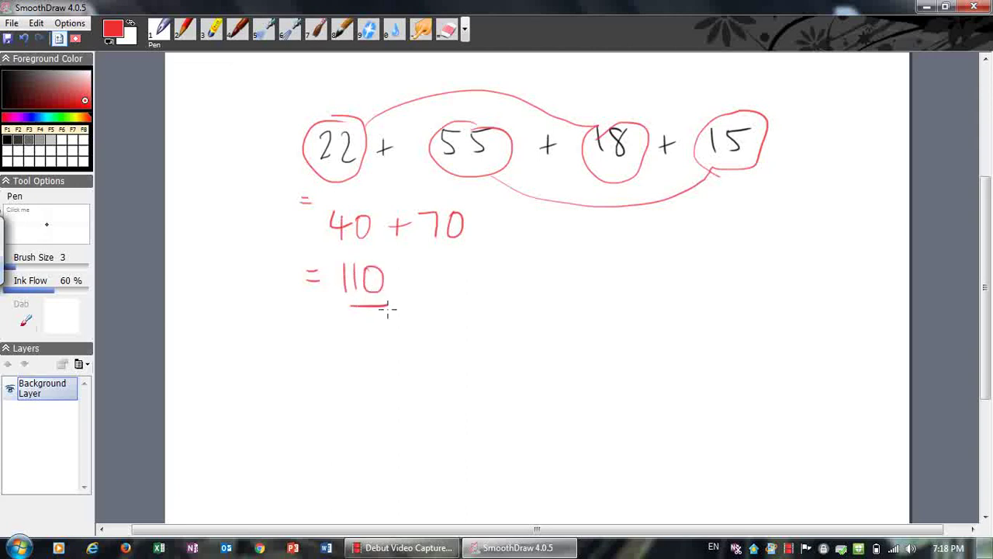